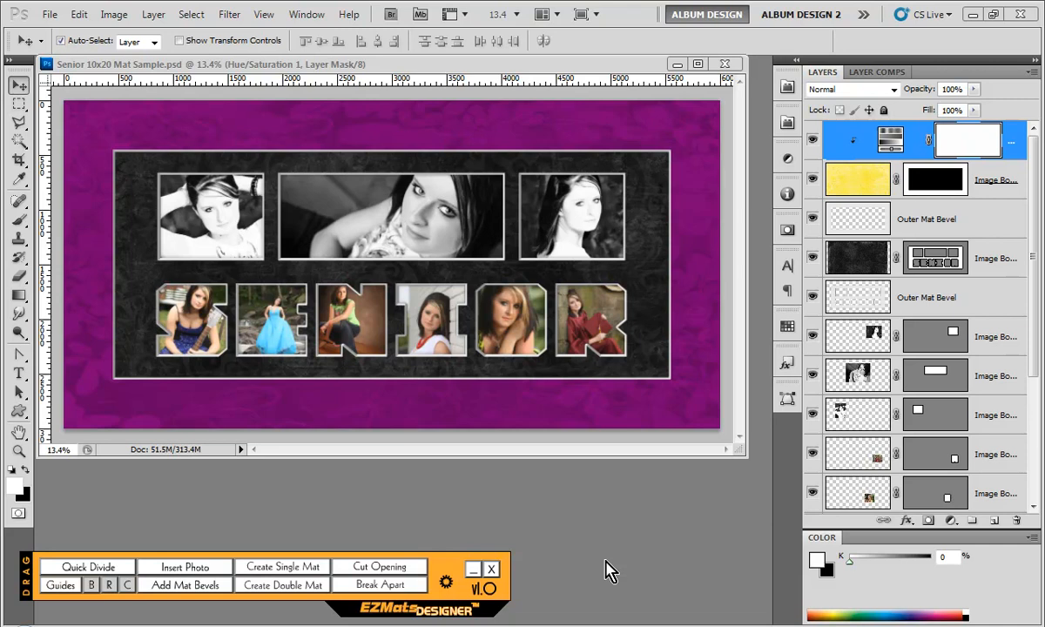
Step: Close the finished sample document and start a new document
click(728, 65)
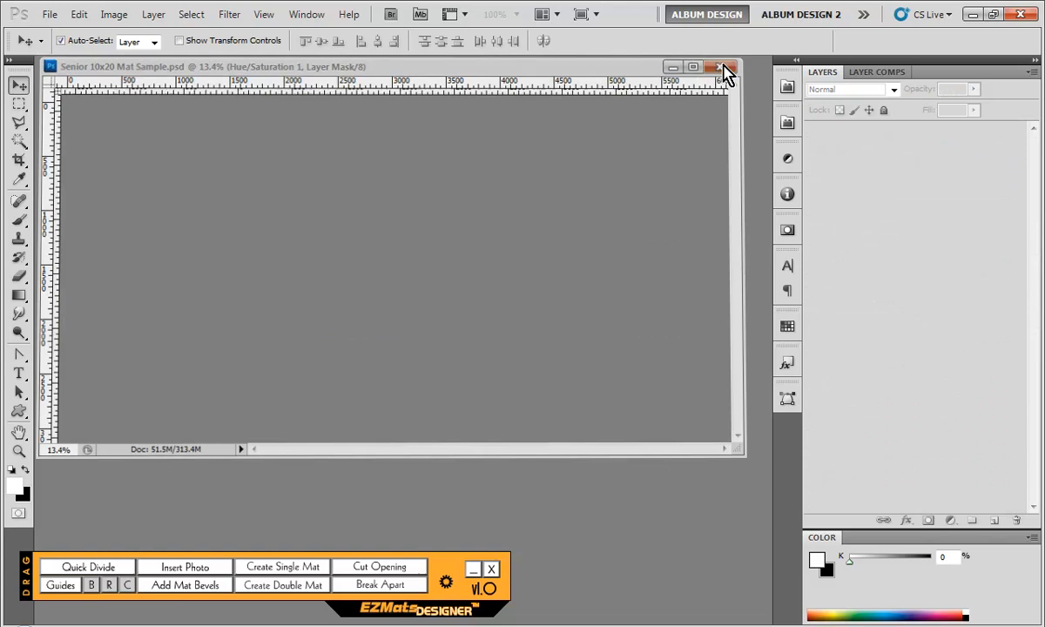
click(50, 14)
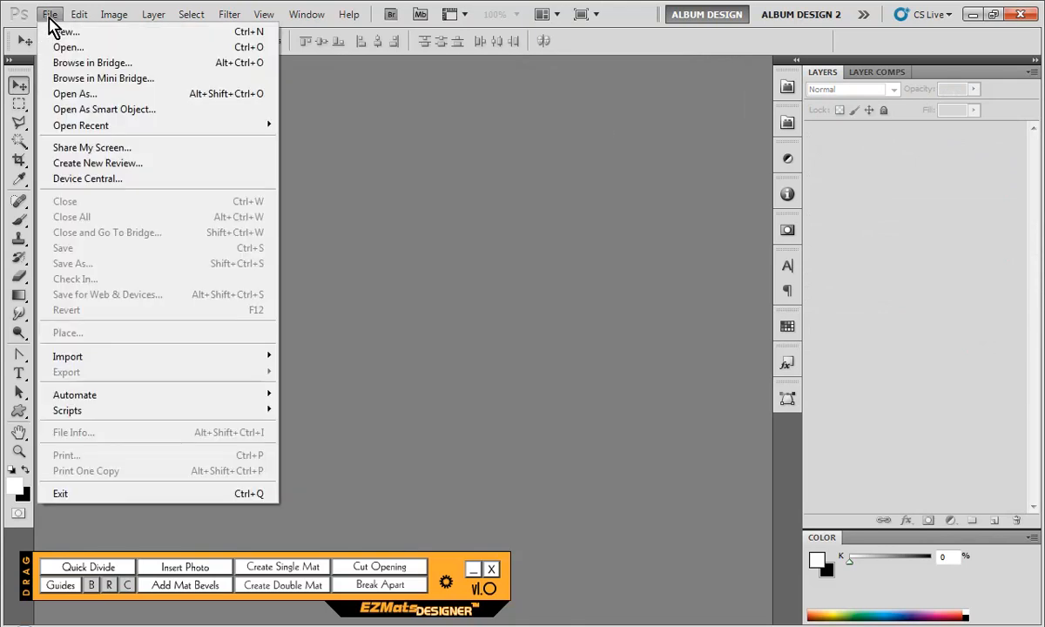
click(54, 29)
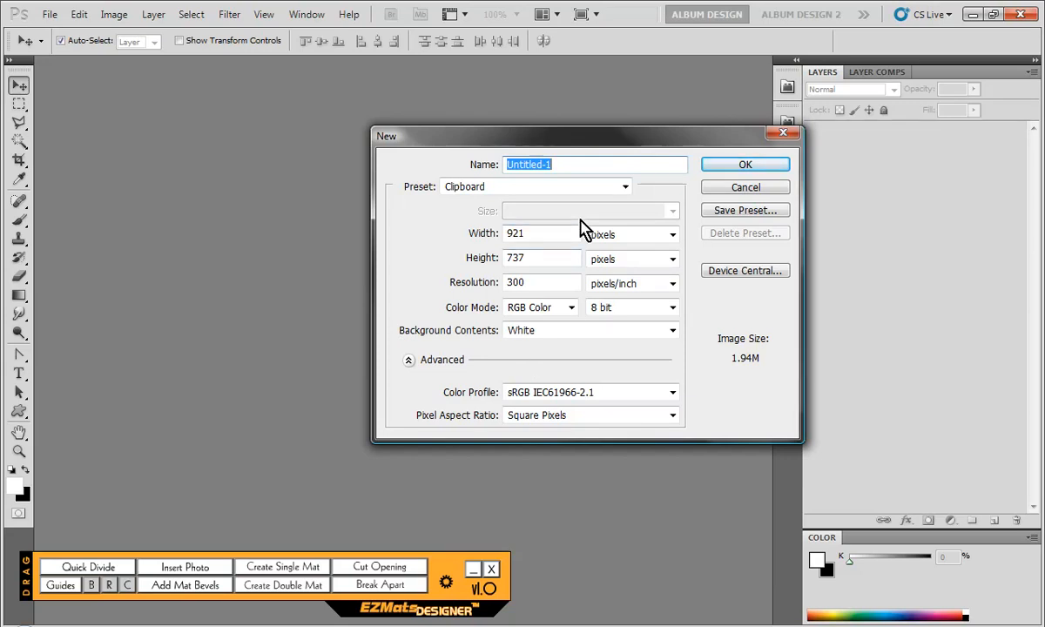
Step: Create the new document in inches at 17 wide by 7 high, 300 ppi
click(632, 234)
click(603, 264)
double_click(536, 233)
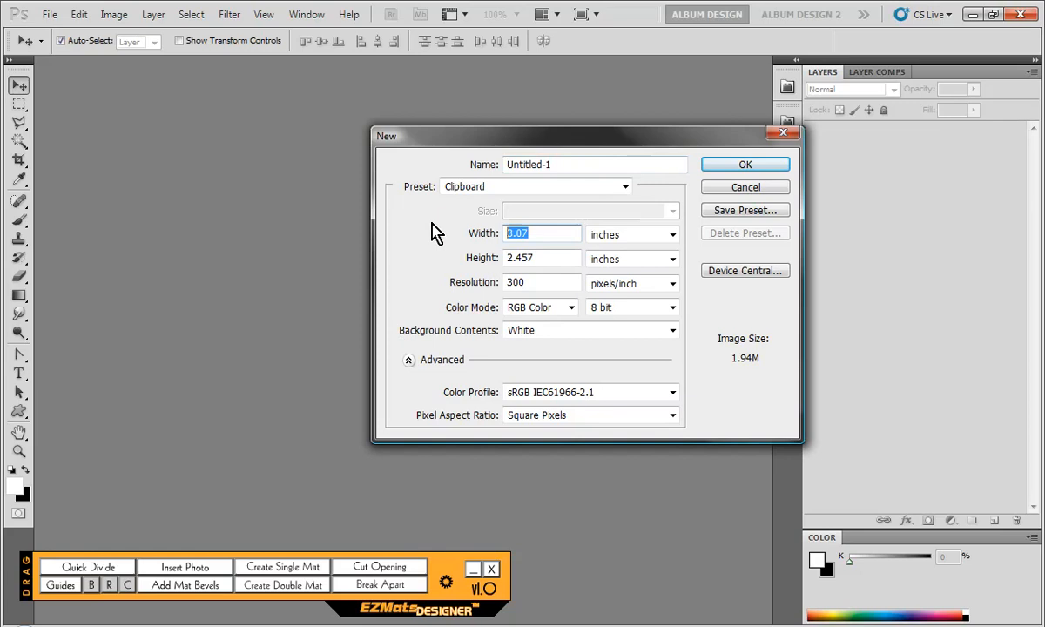
text(17)
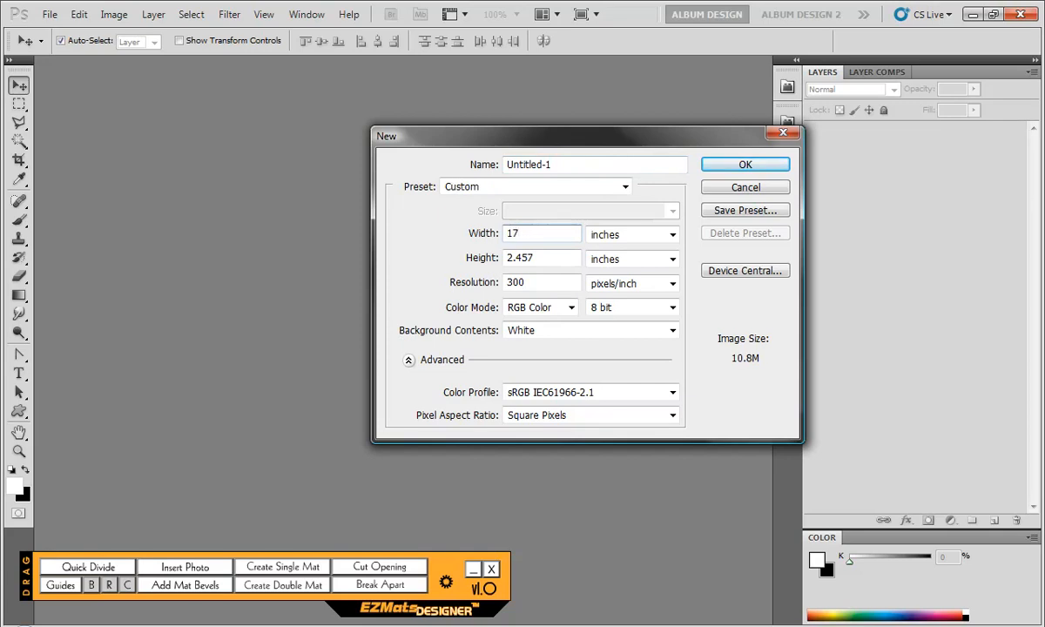
double_click(520, 257)
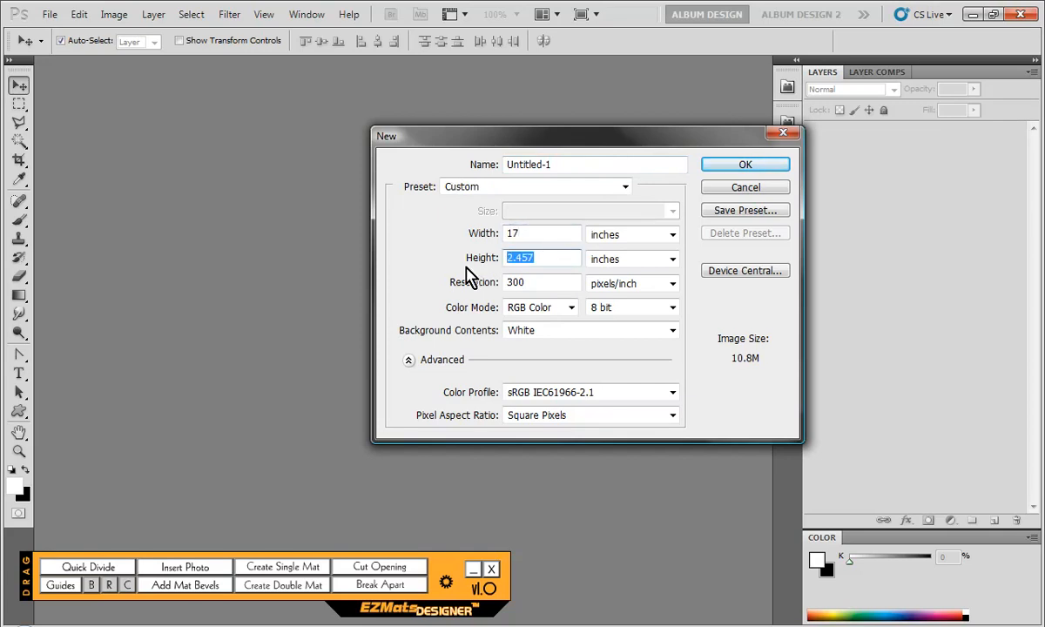
text(7)
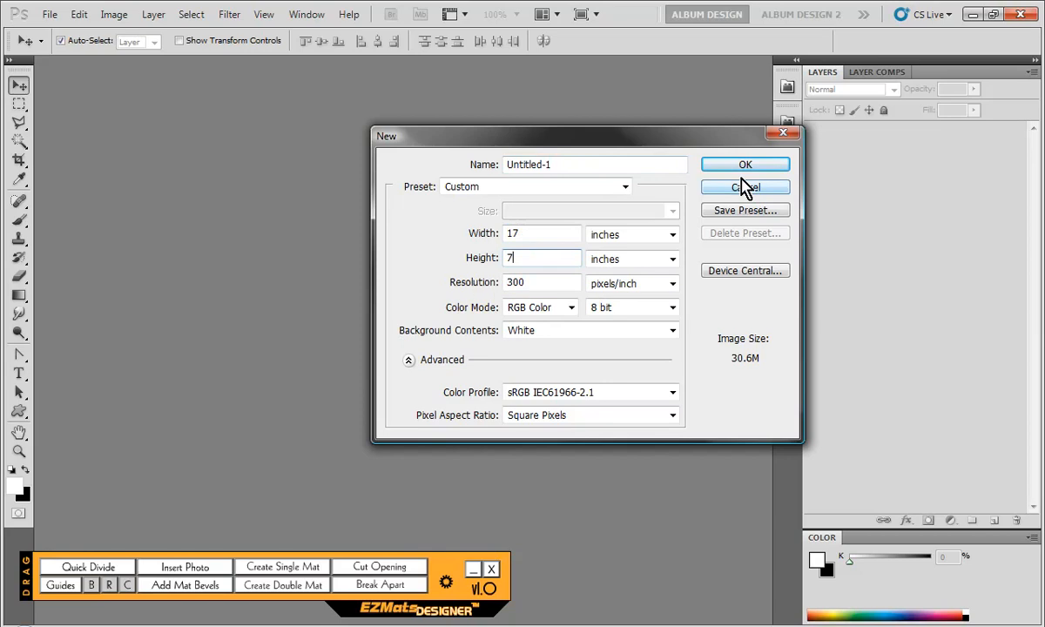
click(745, 165)
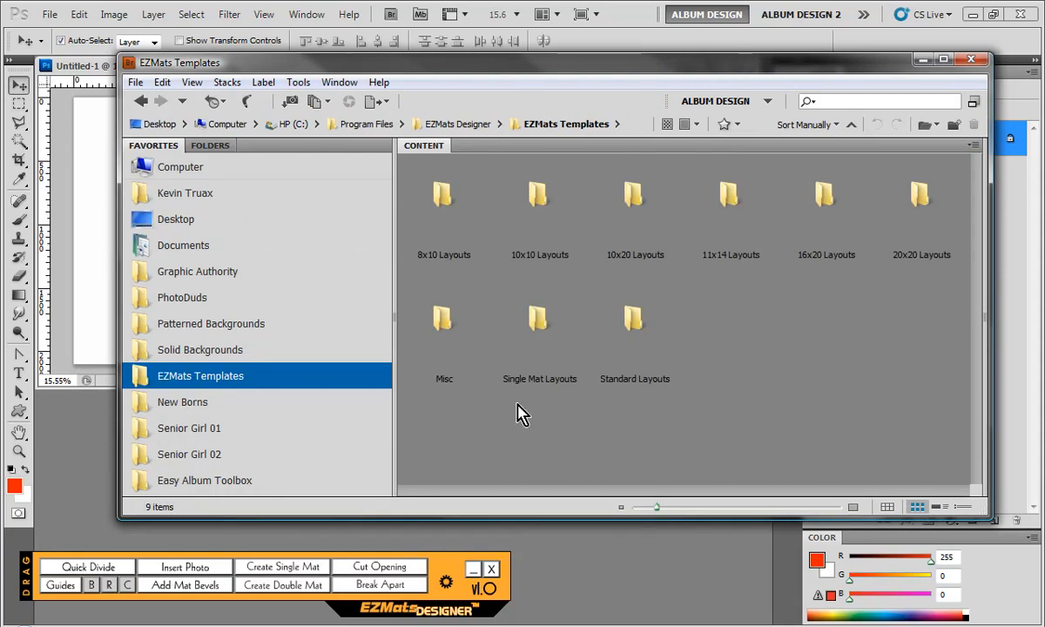
Step: Browse into EZMats Templates > Single Mat Layouts > 10x20 Layouts in Bridge
click(537, 320)
double_click(540, 327)
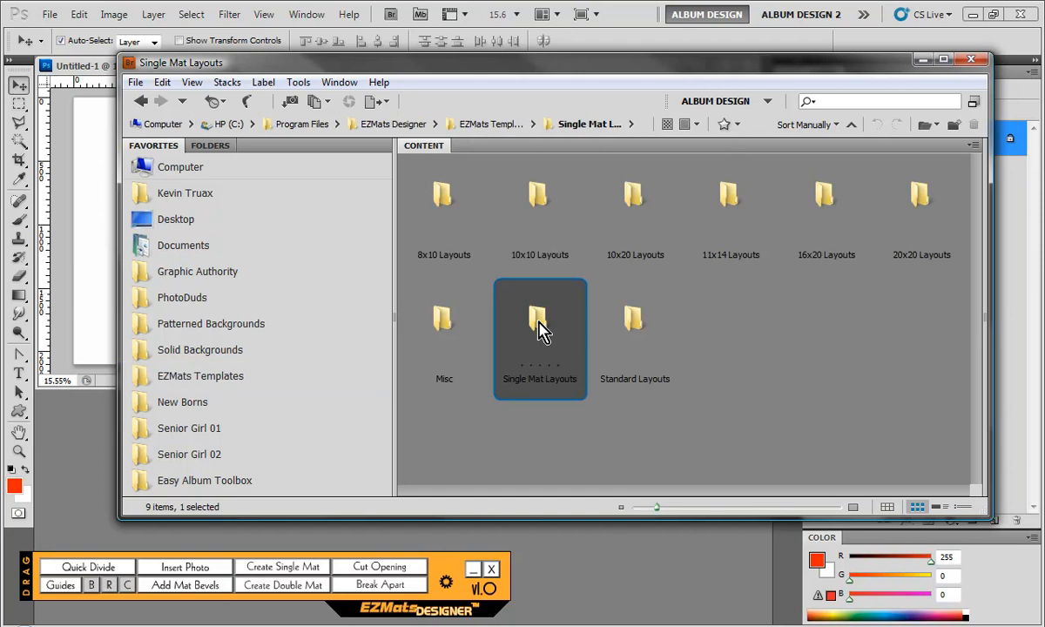
double_click(635, 196)
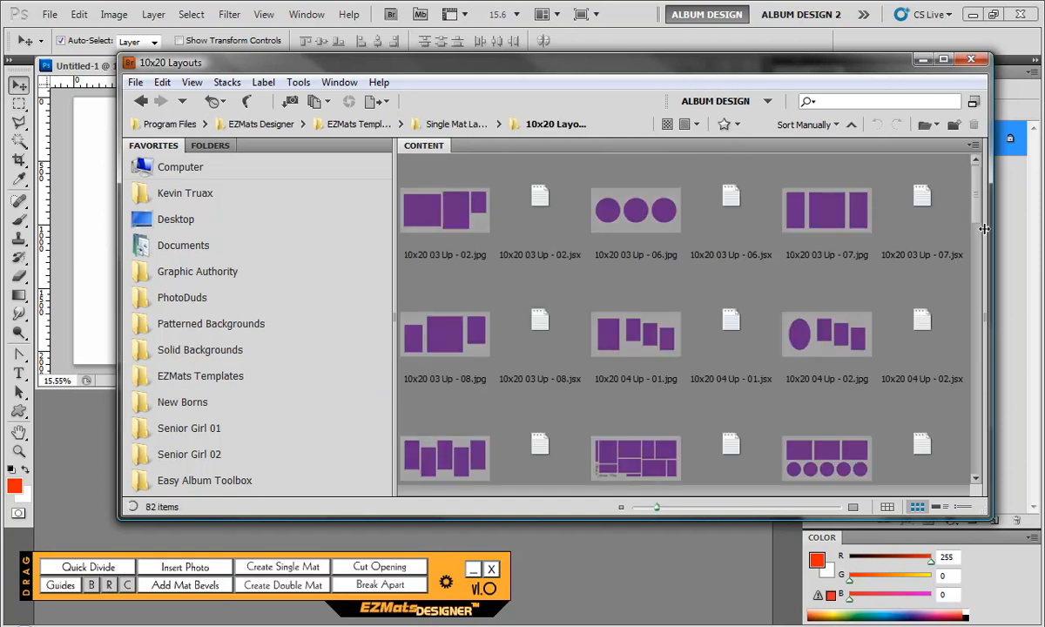
drag(976, 191, 958, 405)
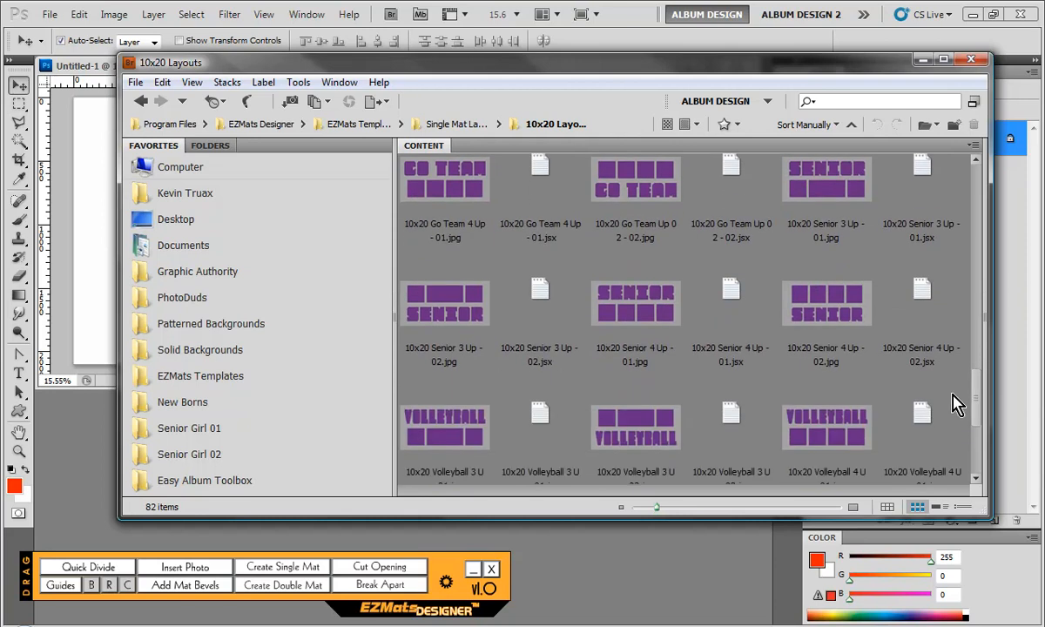
Step: Run the 10x20 Senior 3 Up - 02.jsx template script into the blank document
click(425, 287)
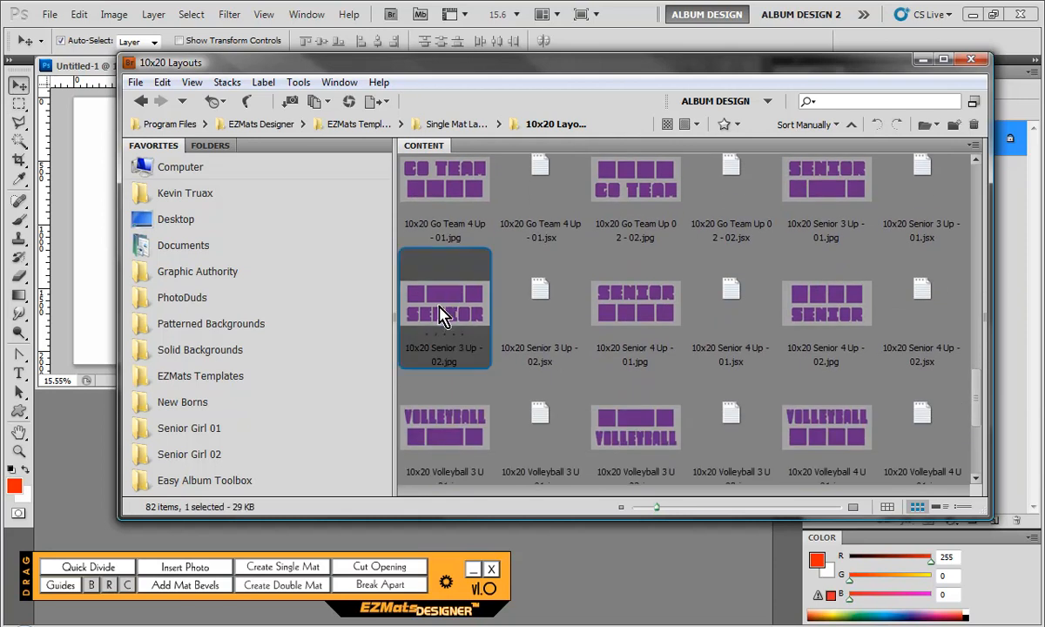
click(542, 298)
double_click(541, 298)
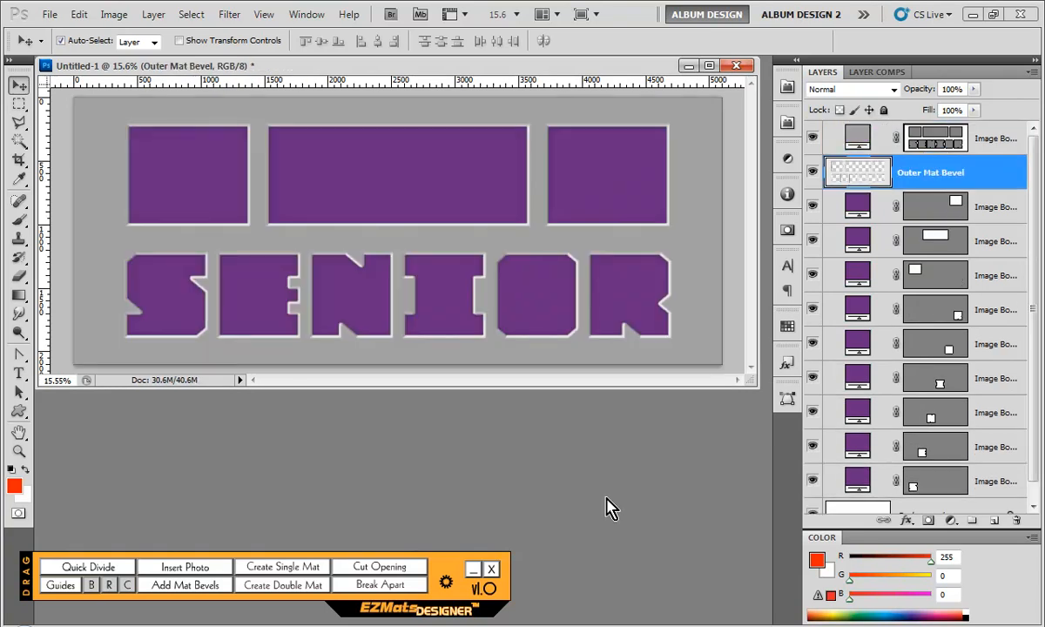
scroll(558, 470, down, 3)
scroll(565, 478, down, 1)
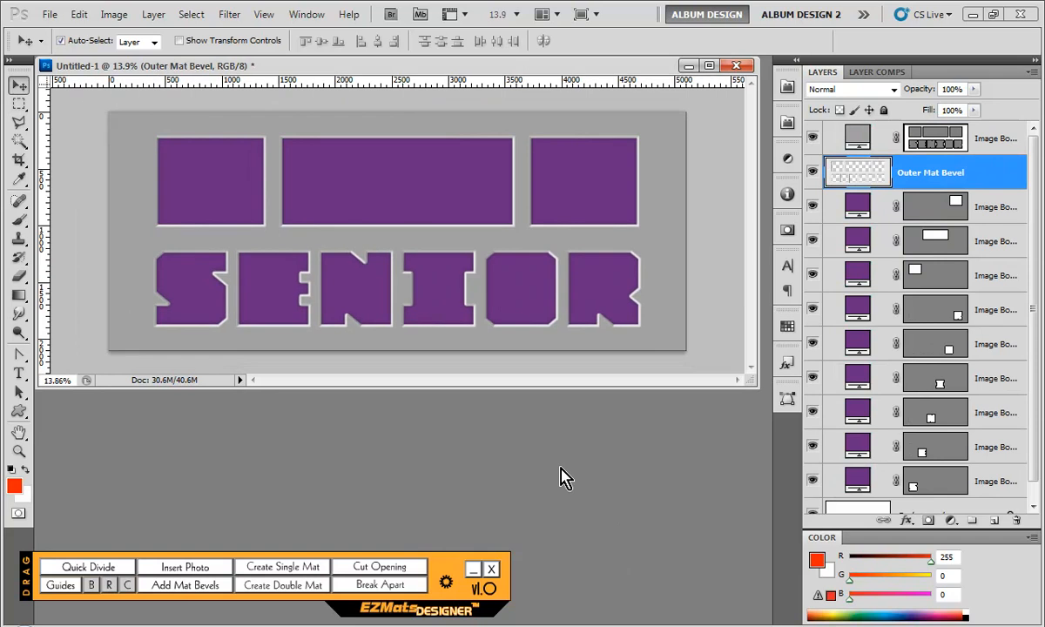
scroll(564, 477, down, 1)
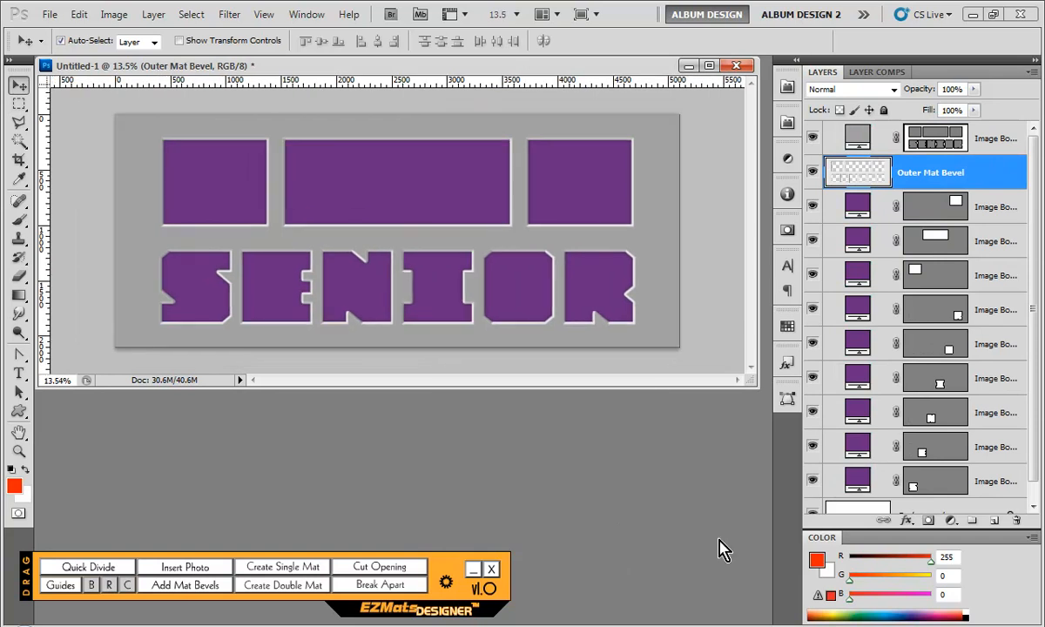
Step: Swap foreground and background so blue becomes the foreground colour
key(x)
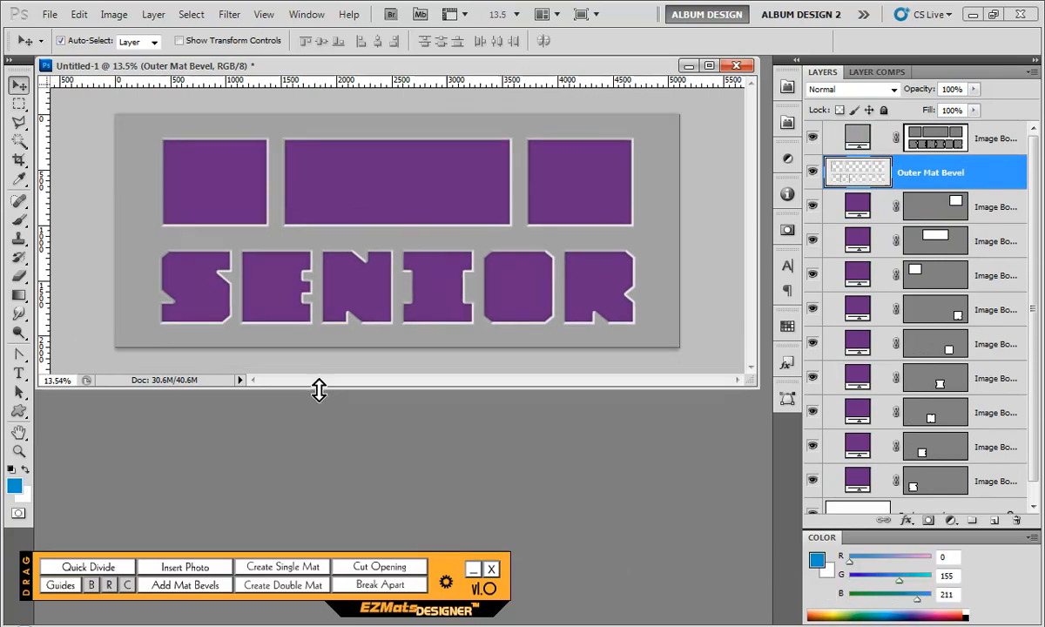
Step: Enlarge the canvas to 20 by 10 inches via Image > Canvas Size, leaving a blue border
click(115, 14)
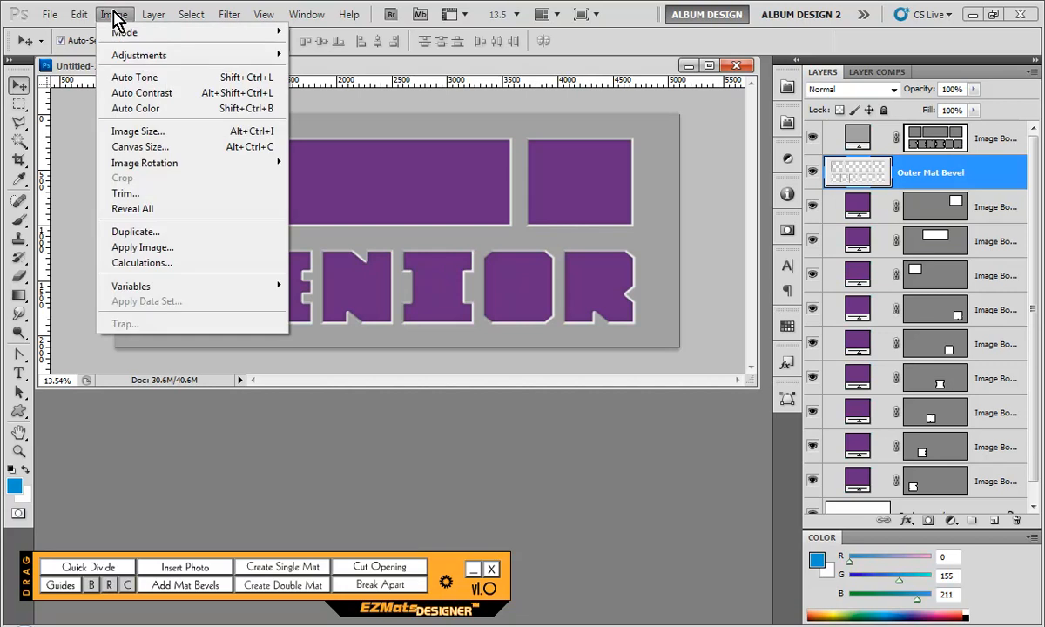
click(153, 146)
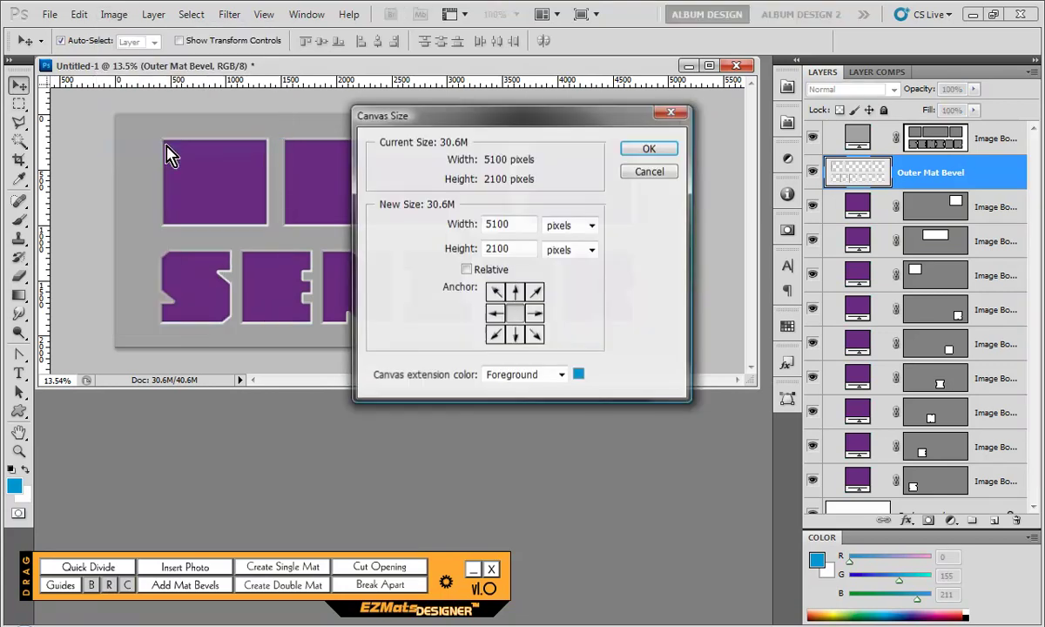
click(567, 227)
click(564, 241)
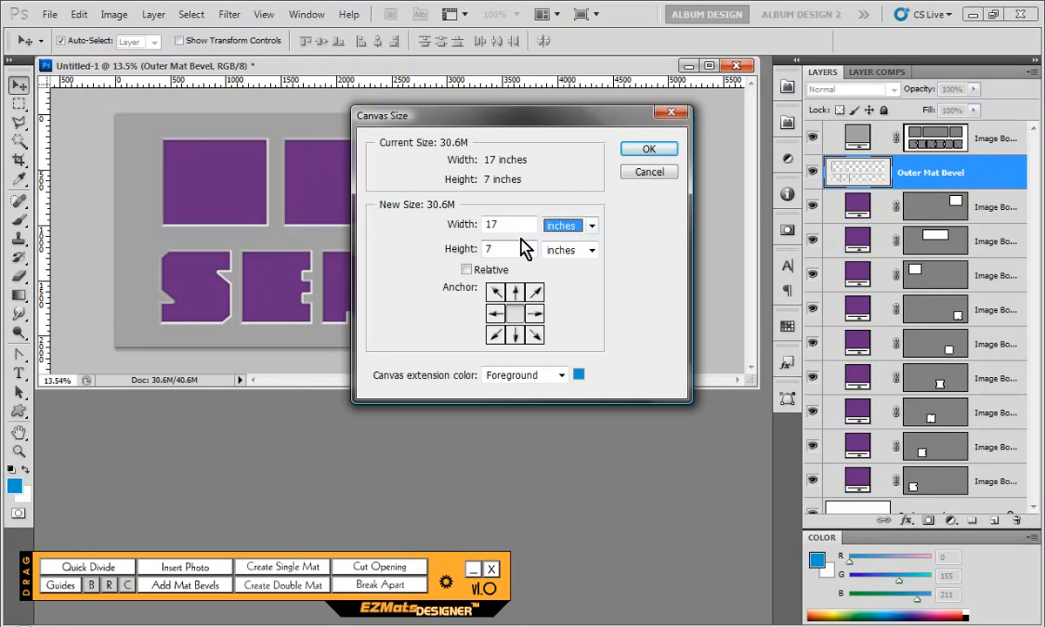
click(509, 225)
drag(507, 224, 435, 231)
text(20)
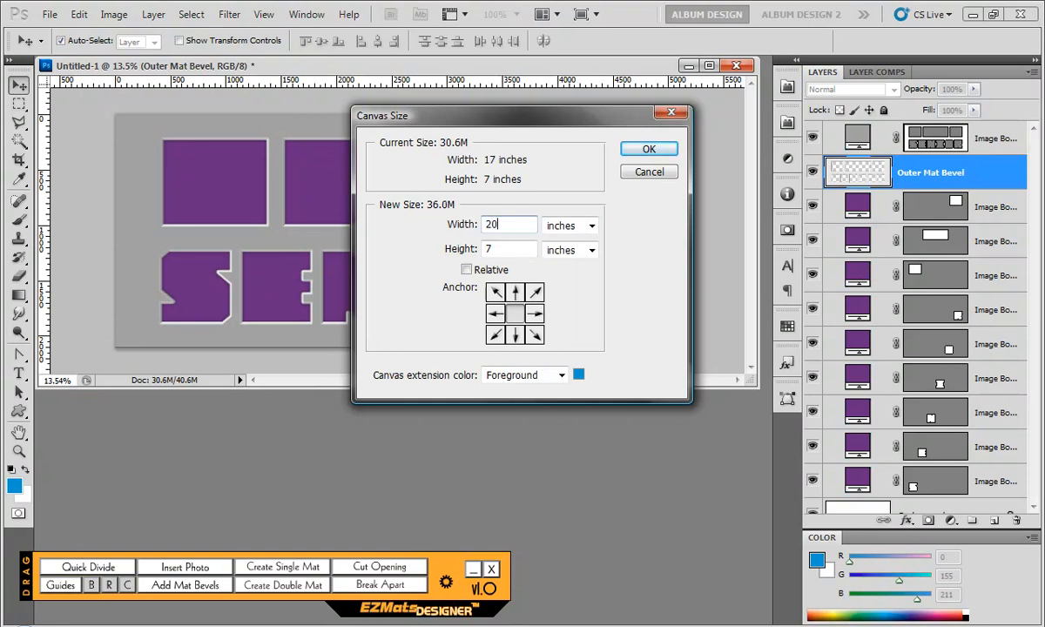
key(Tab)
text(10)
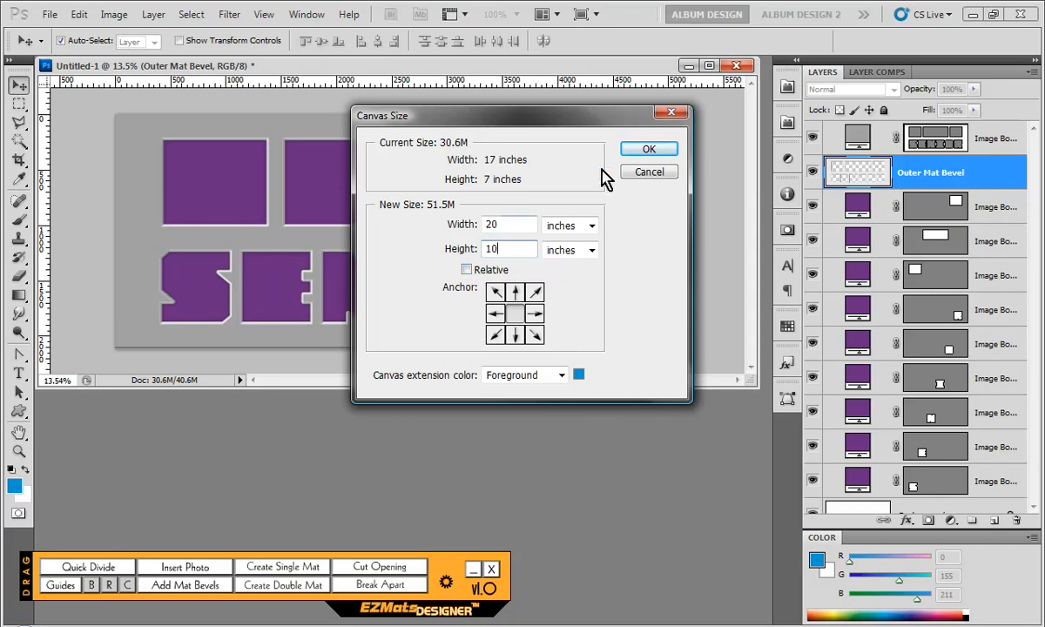
click(649, 149)
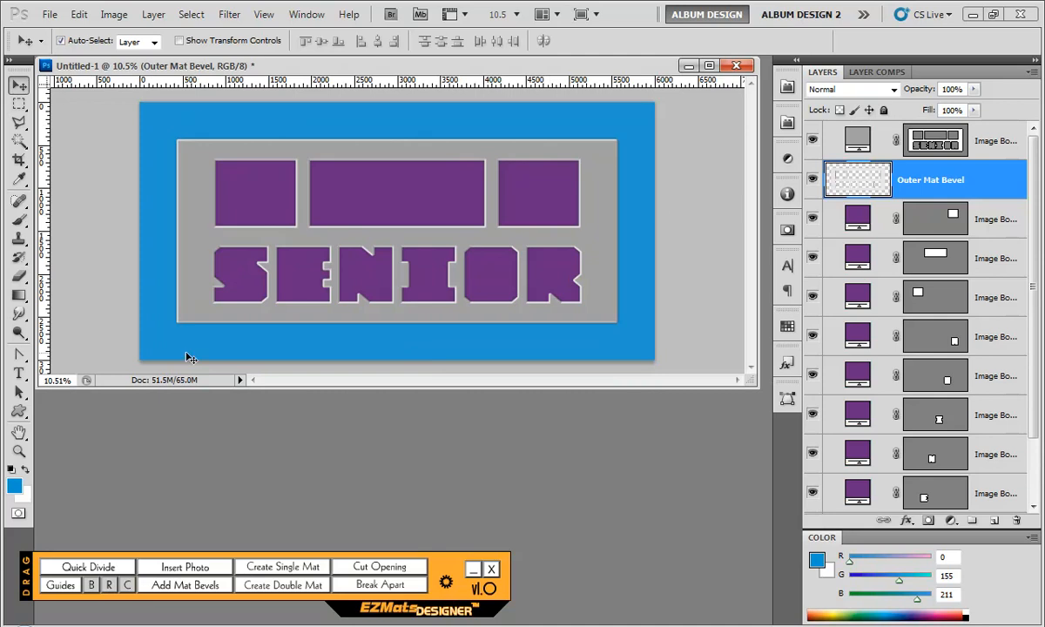
Step: Add an empty layer above Image Box 10 and set Quick Divide guides 1.5 inches in from every edge
click(993, 148)
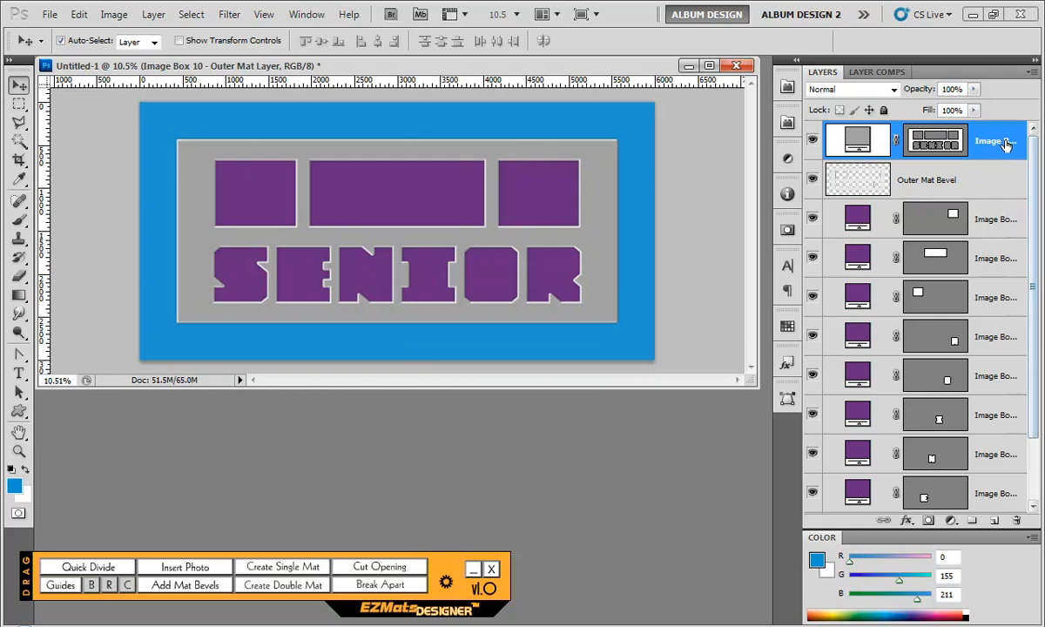
click(996, 523)
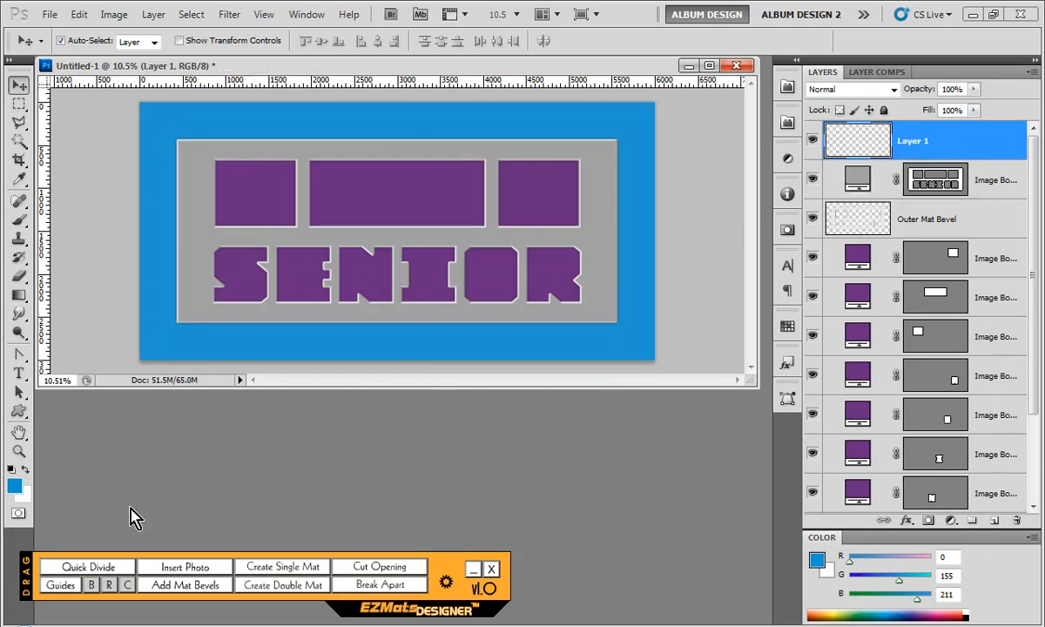
click(87, 567)
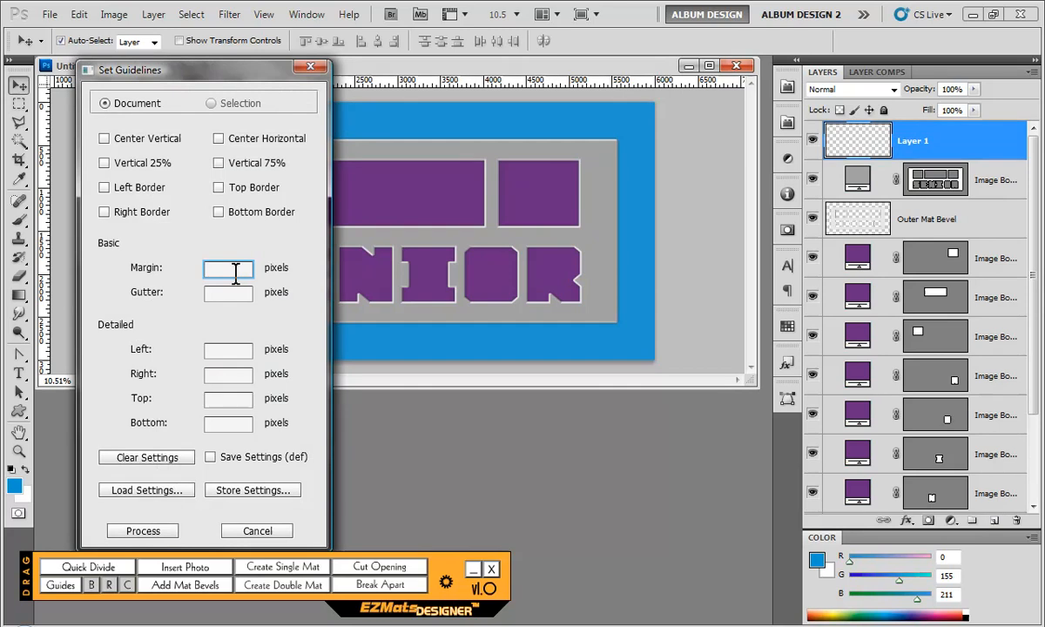
text(1.5in)
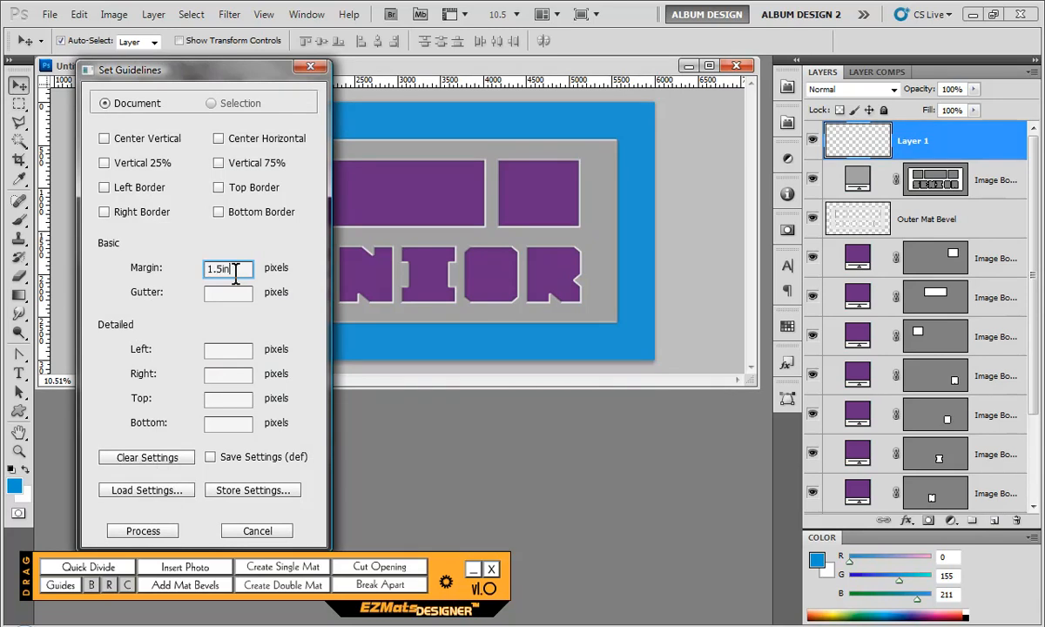
click(142, 531)
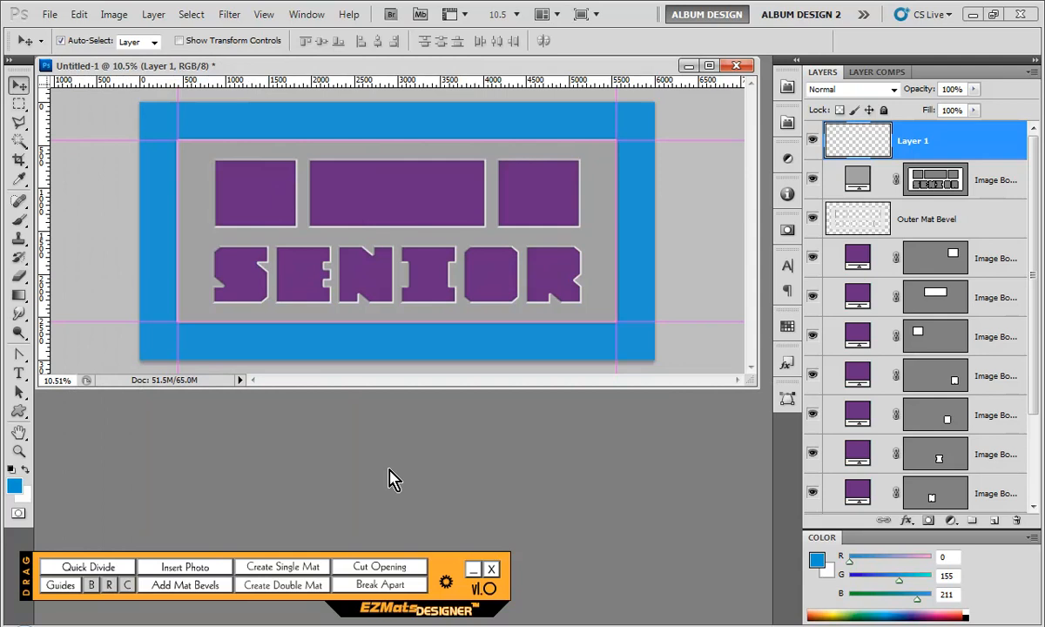
Step: Marquee the grey inner mat inside the guides and invert the selection to the outer border
click(19, 104)
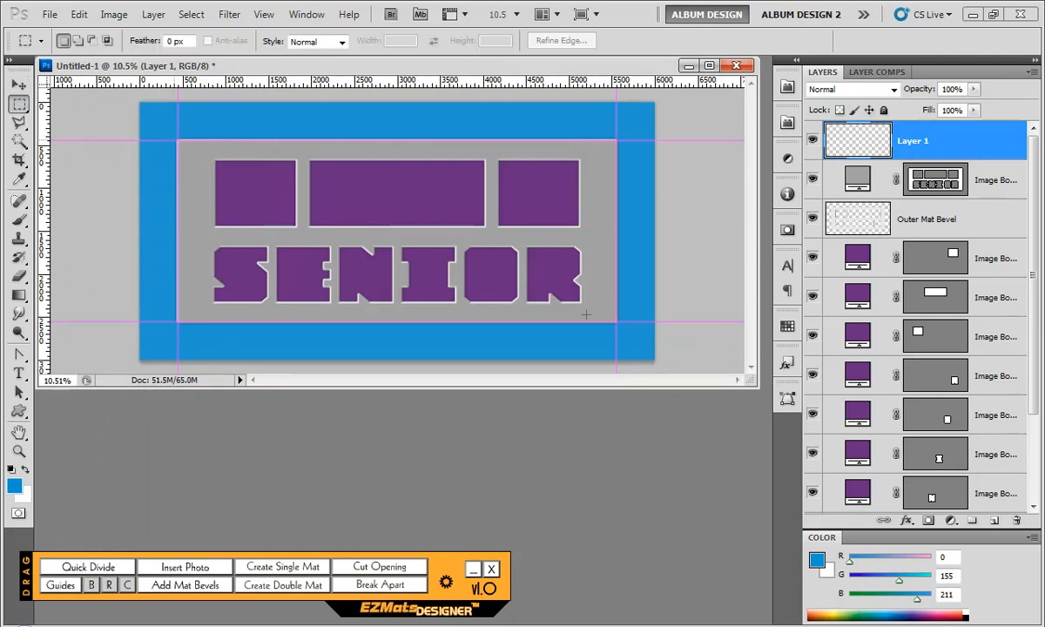
drag(607, 319, 617, 324)
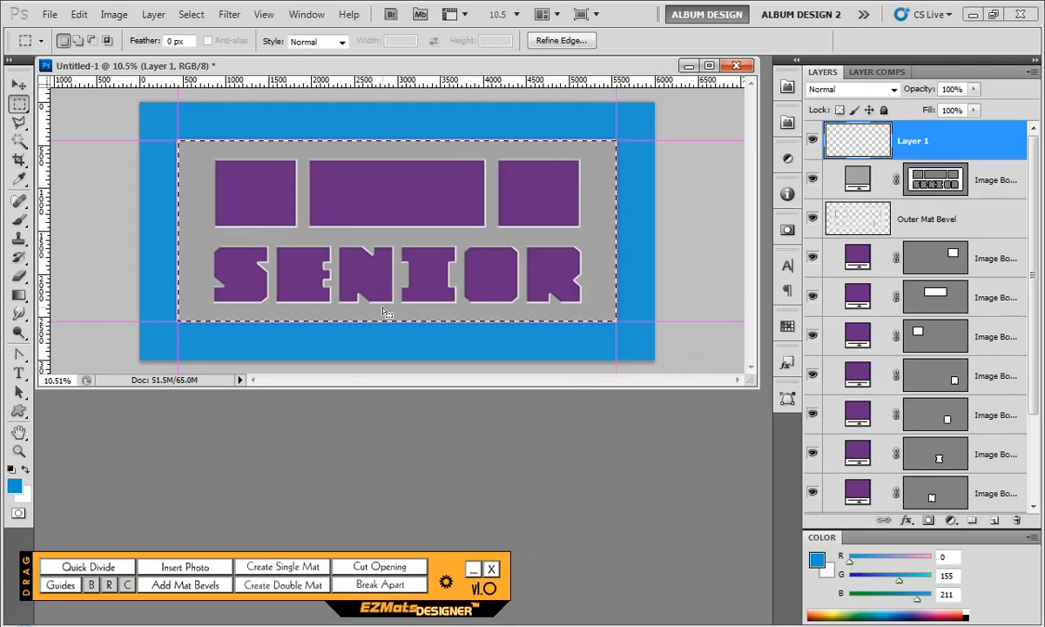
click(191, 14)
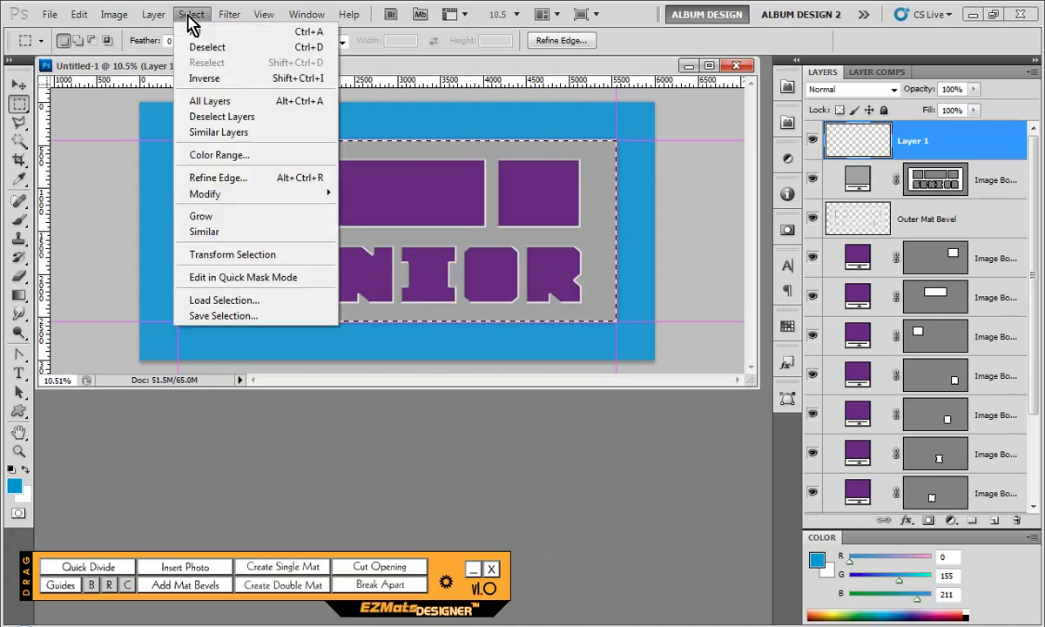
click(211, 80)
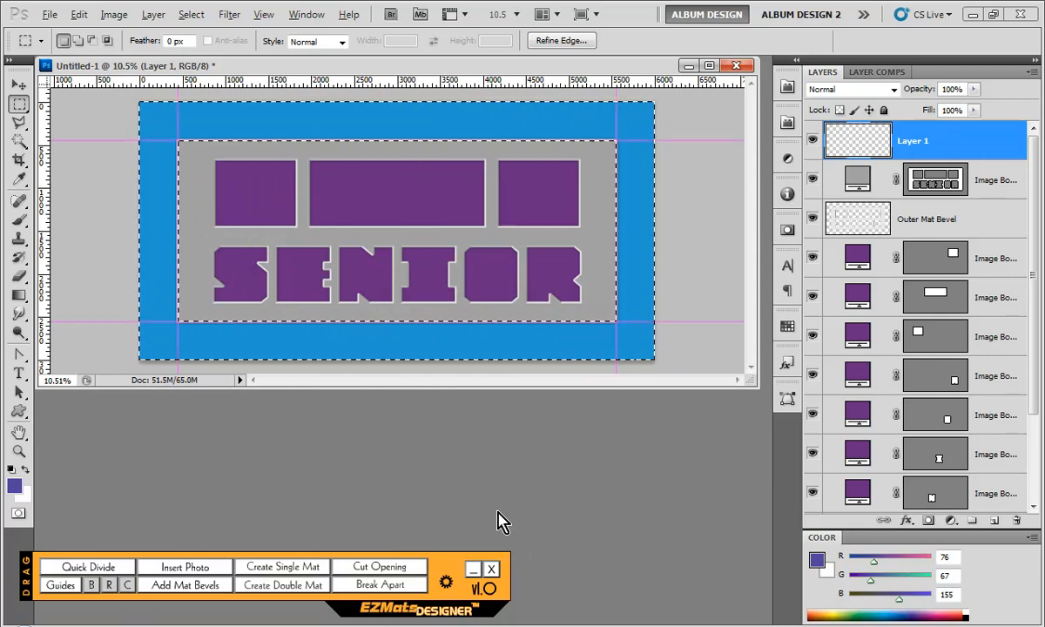
Step: Fill the outer border with purple, deselect, and clear the guides
key(alt+Delete)
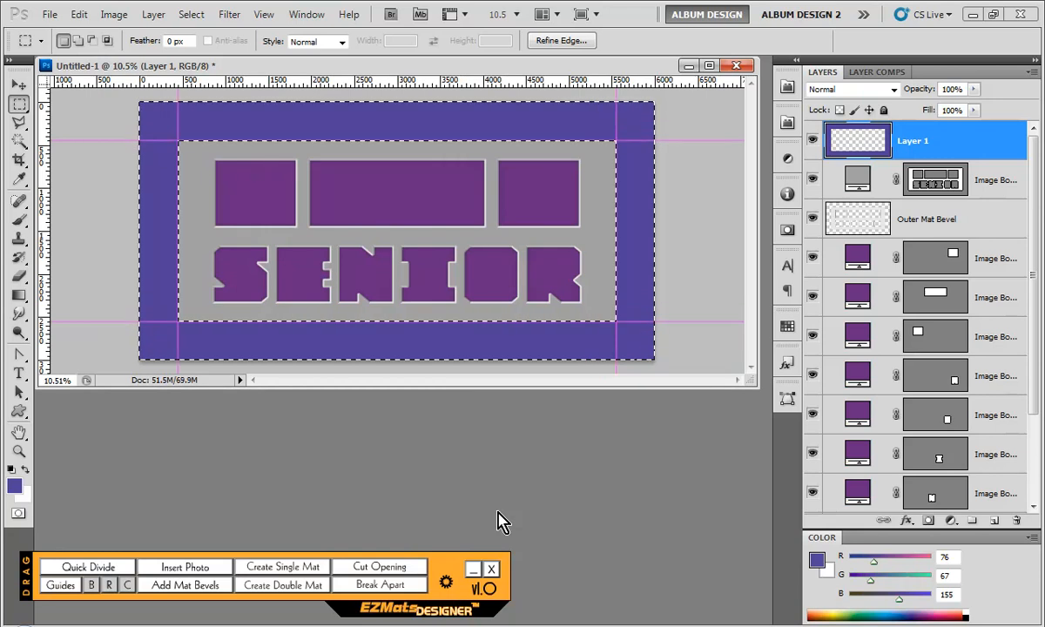
key(ctrl+d)
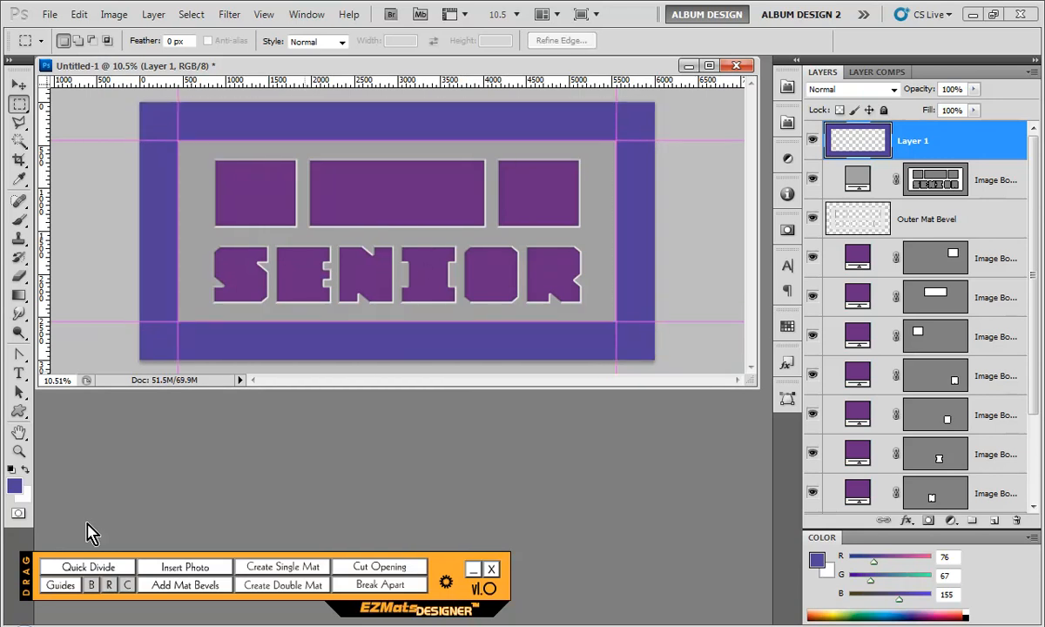
click(88, 567)
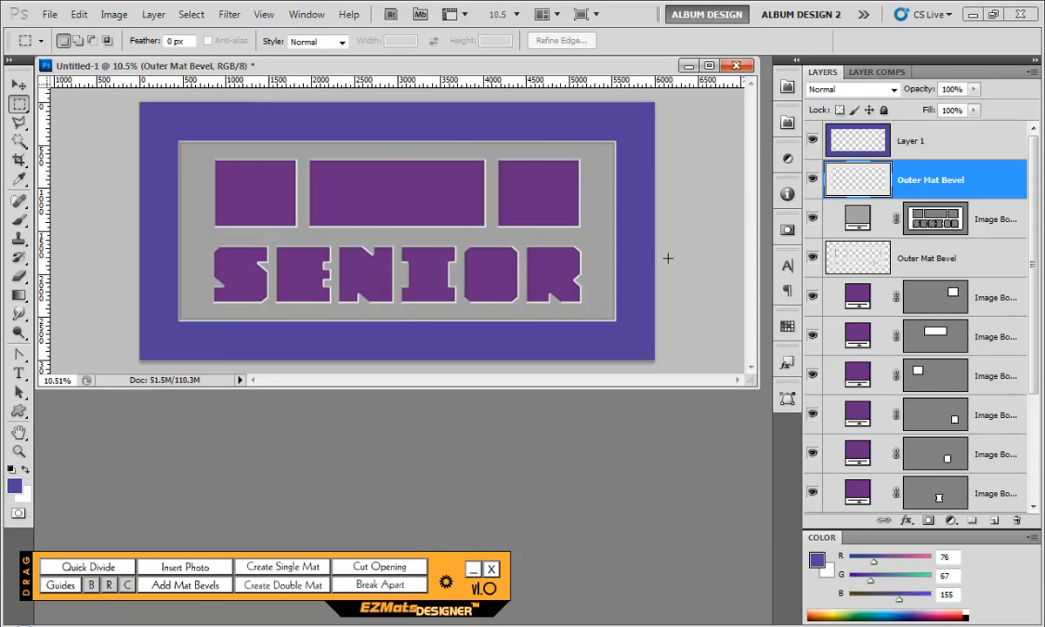
Step: Switch to the Zoom tool to inspect the new outer mat bevel edge
key(z)
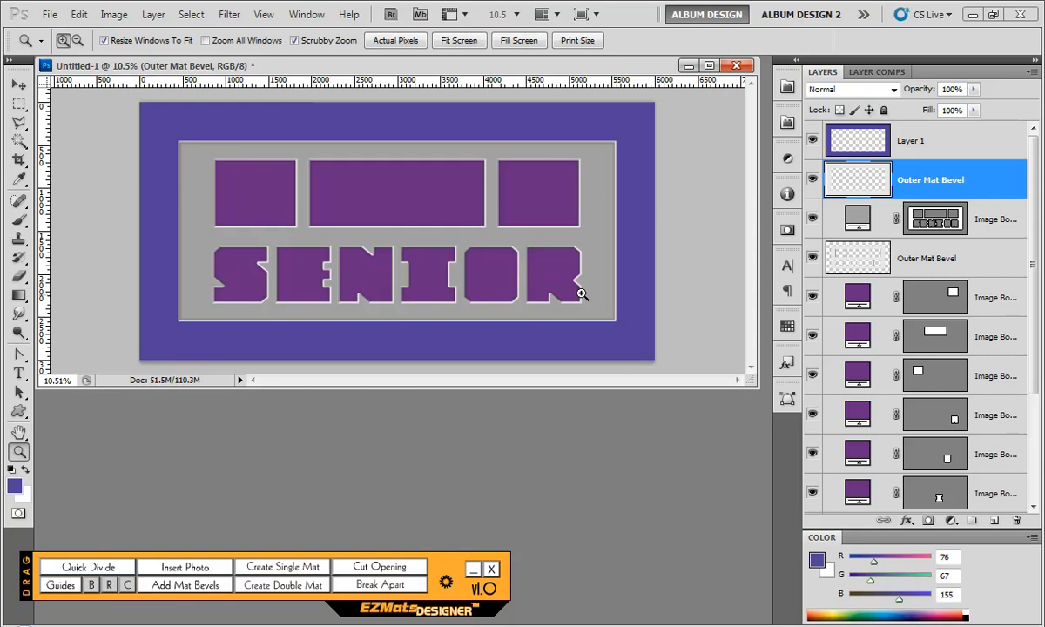